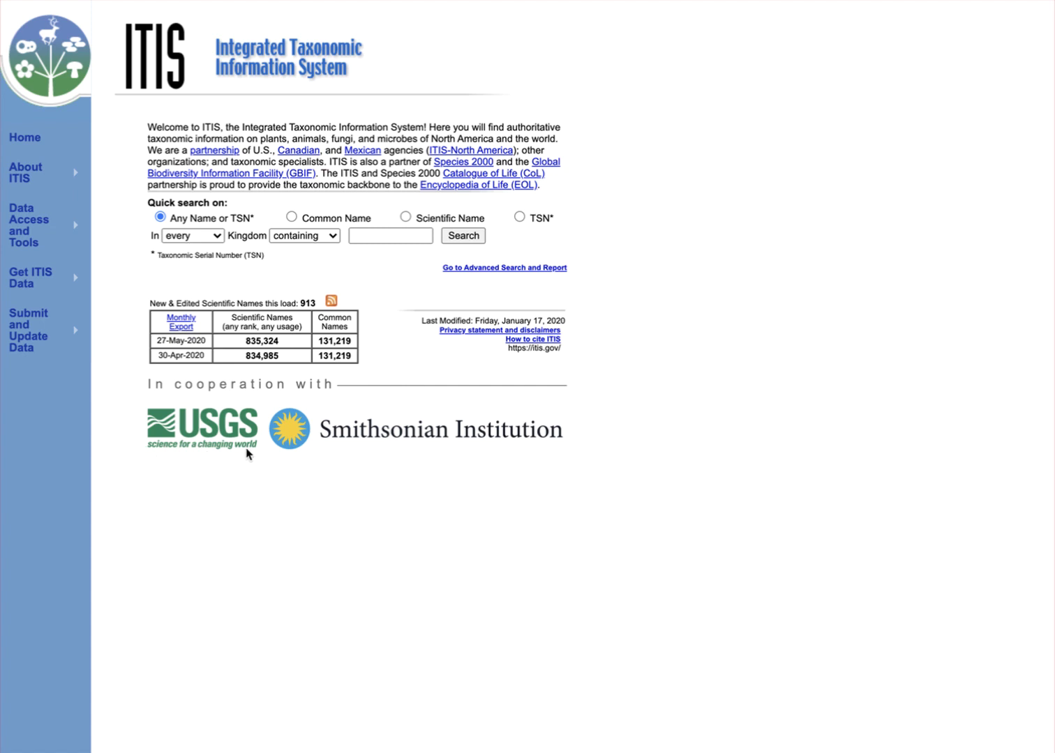
# - Run an Any Name search for 'sagittaria arifolia' and open the Sagittaria arifolia result
pyautogui.click(391, 237)
pyautogui.write('sagitt')
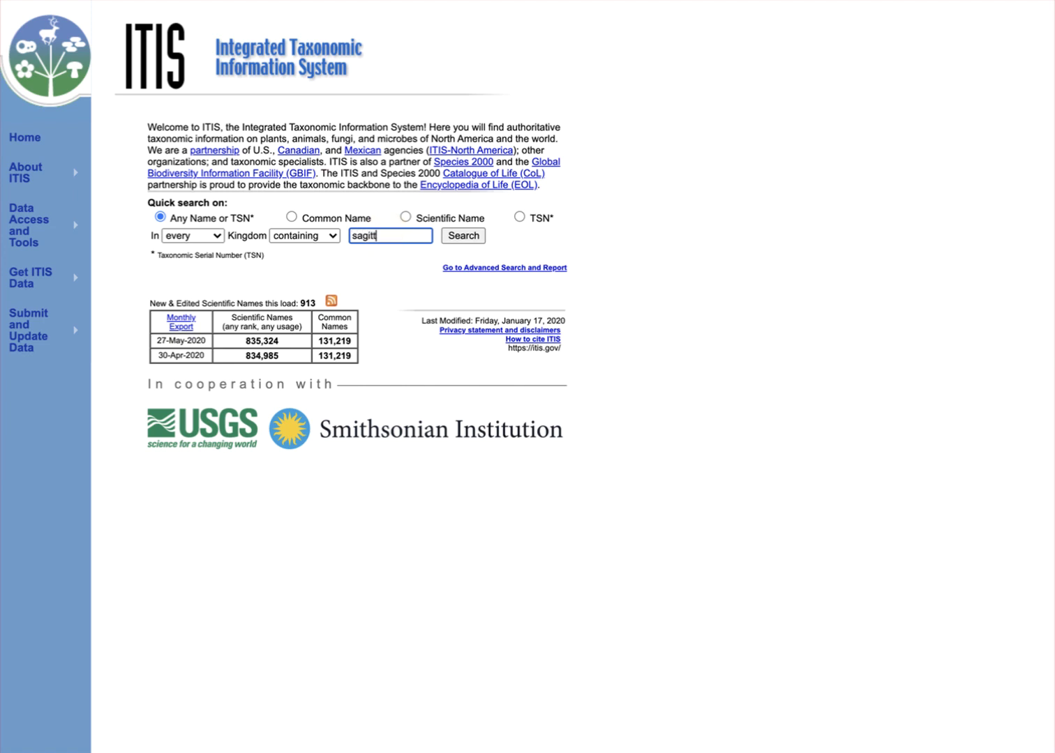
pyautogui.write('aria arifol')
pyautogui.press('BackSpace')
pyautogui.write('lia')
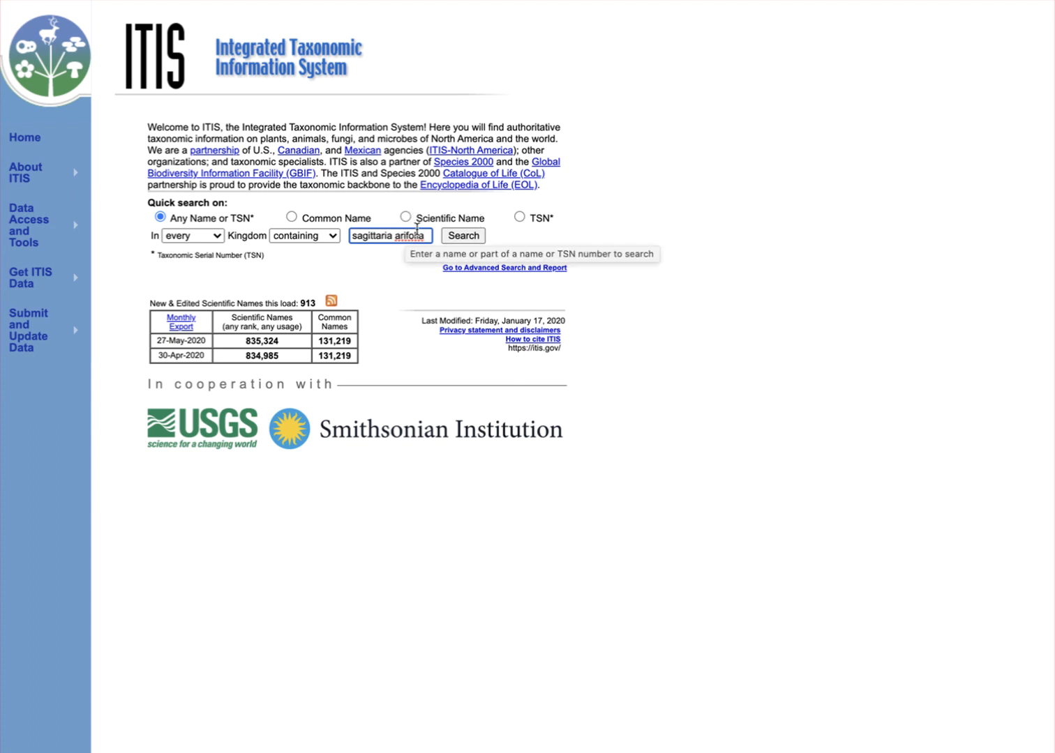
pyautogui.click(726, 188)
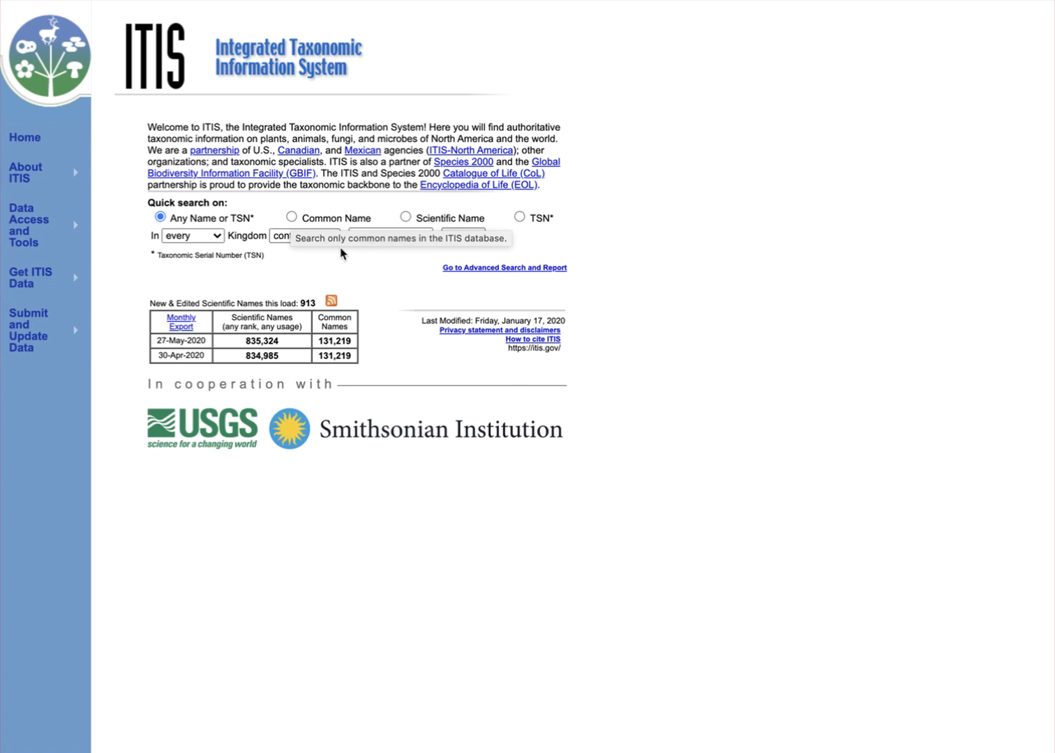
pyautogui.click(479, 236)
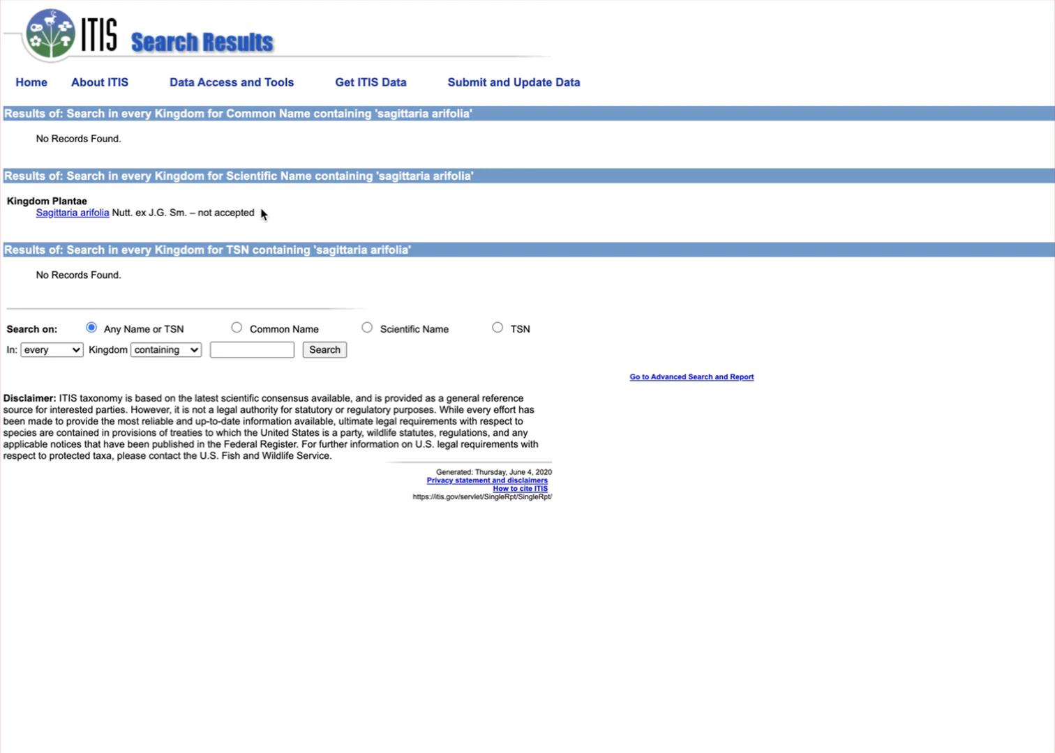
pyautogui.click(51, 214)
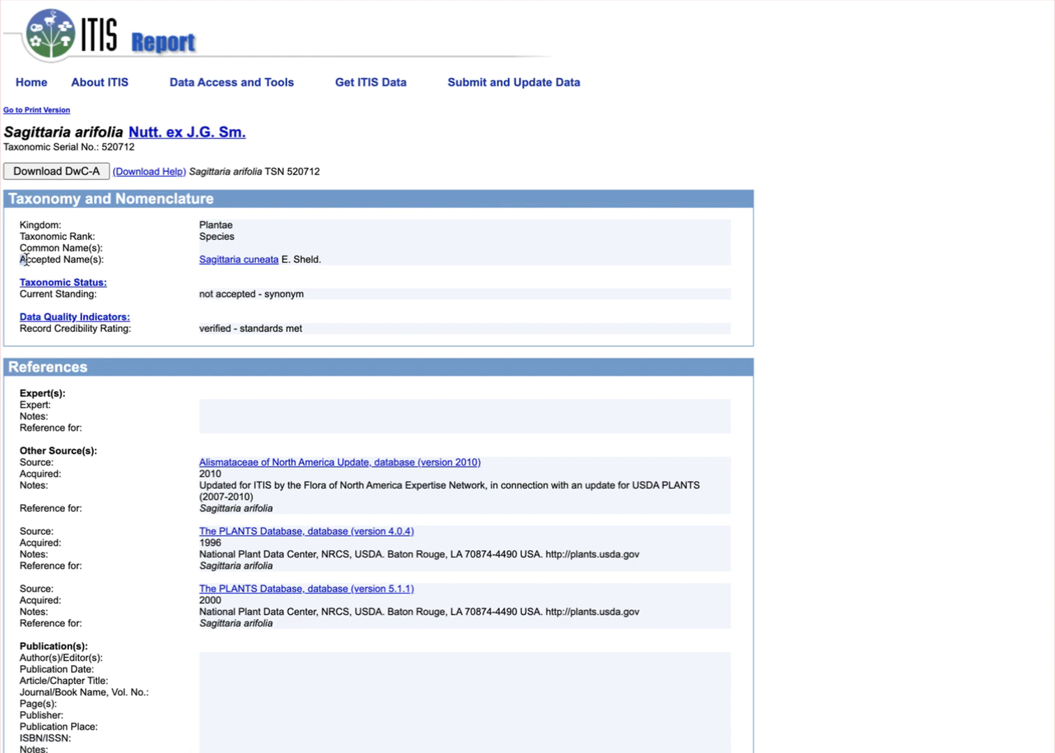
# - Check the Accepted Name(s) entry, then go to the Sagittaria cuneata report
pyautogui.moveTo(21, 260); pyautogui.dragTo(104, 260)
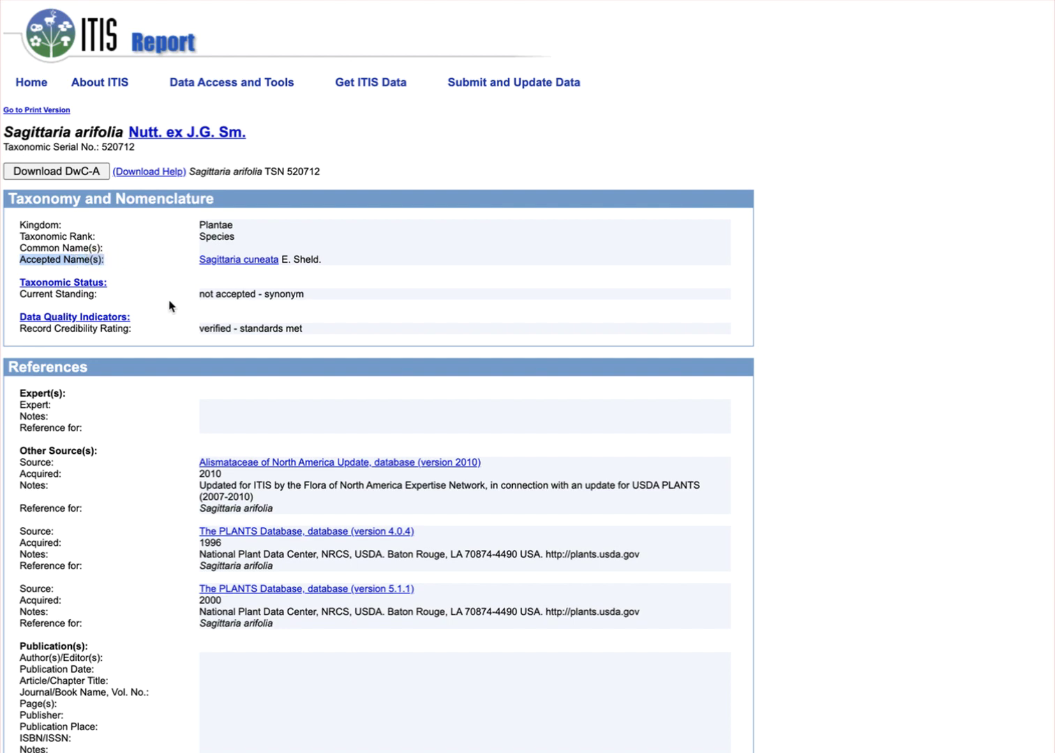
pyautogui.click(155, 263)
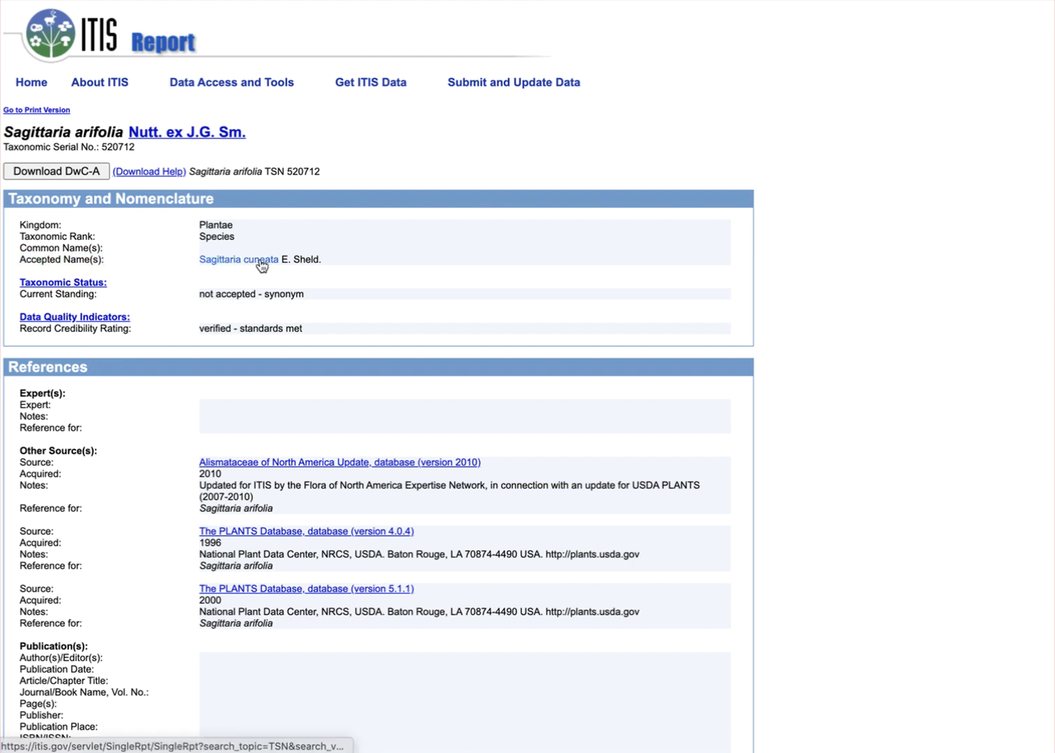
pyautogui.click(252, 261)
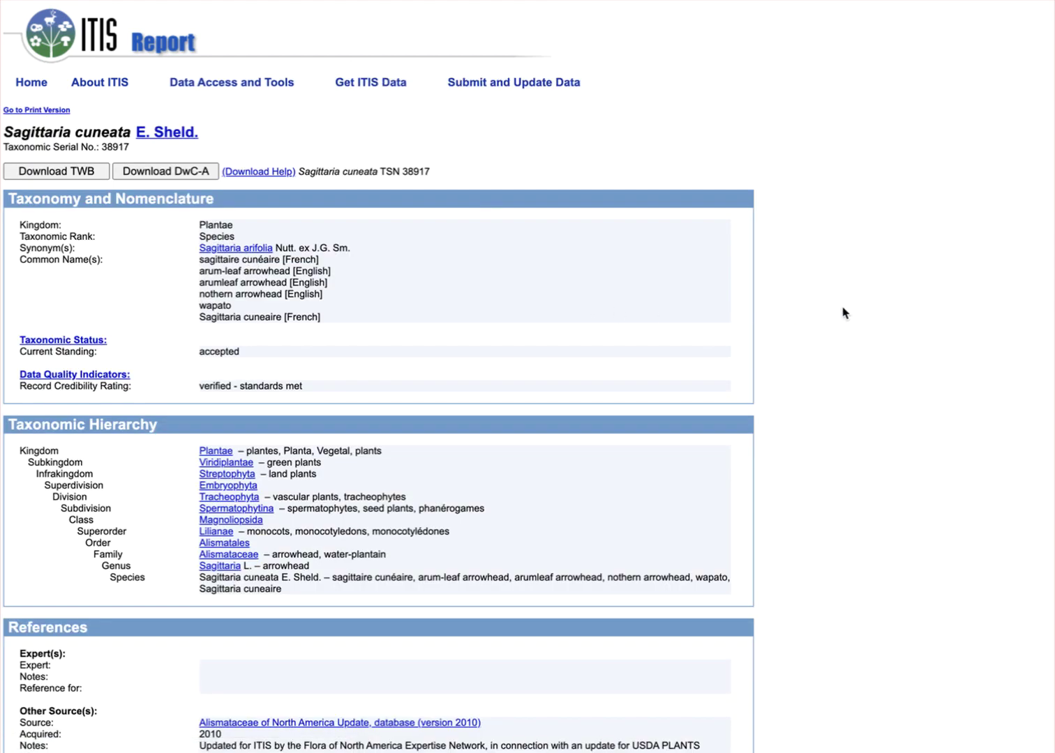
pyautogui.scroll(-3, 841, 314)
pyautogui.scroll(-2, 842, 313)
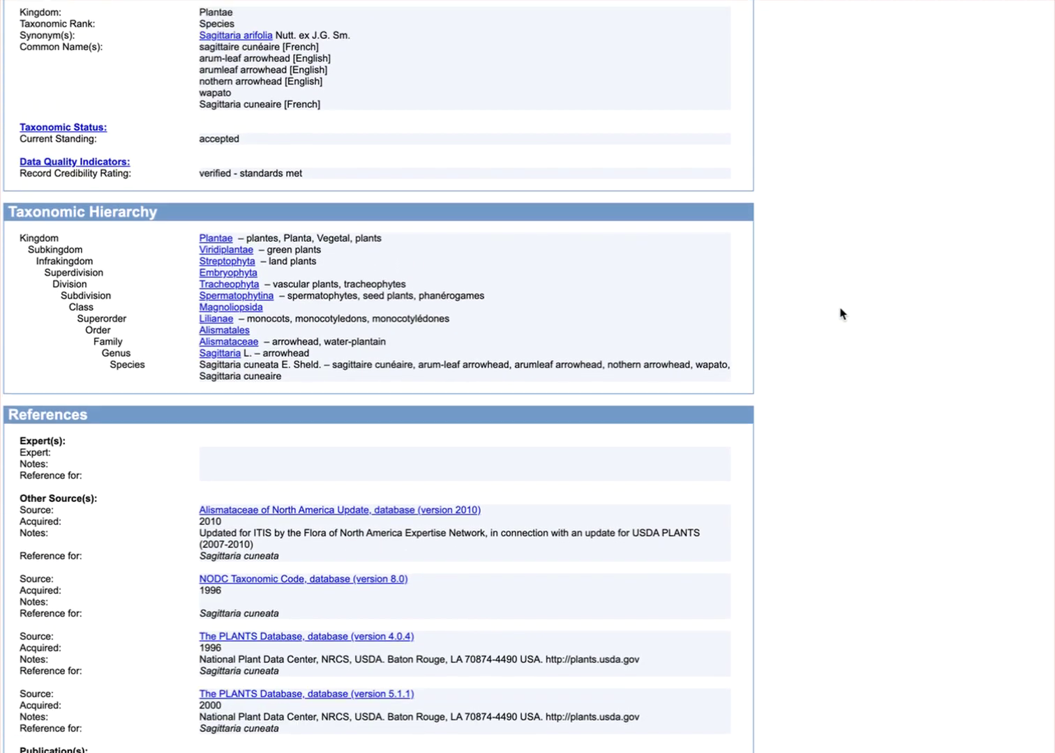
pyautogui.scroll(5, 842, 314)
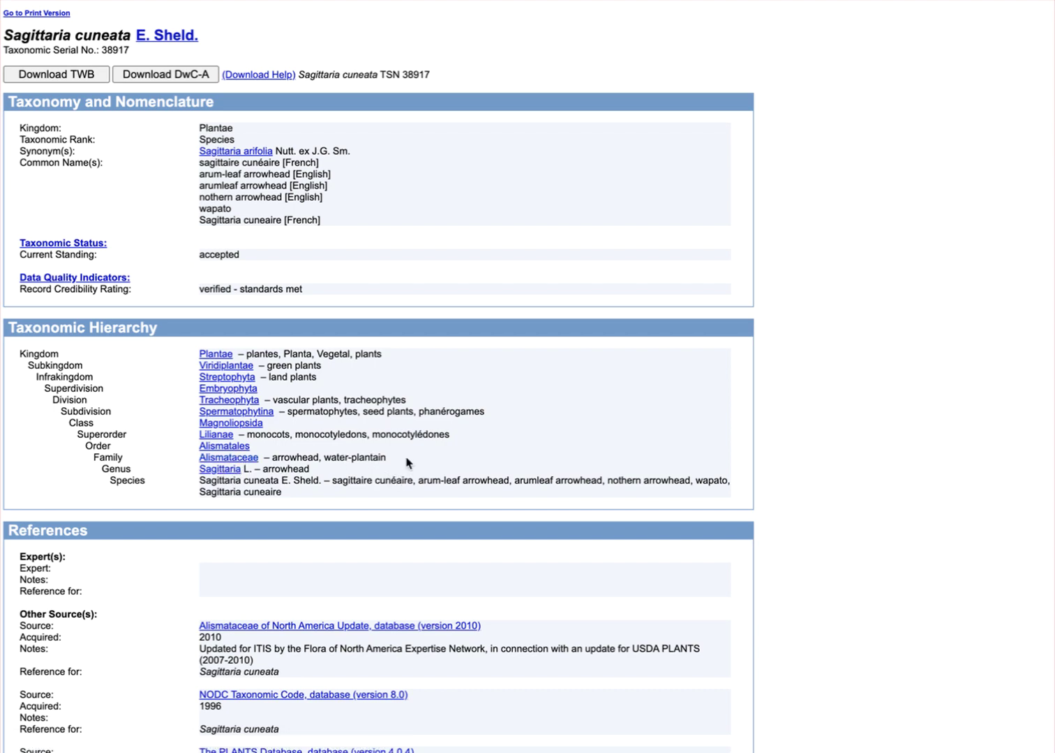
pyautogui.scroll(-1, 411, 462)
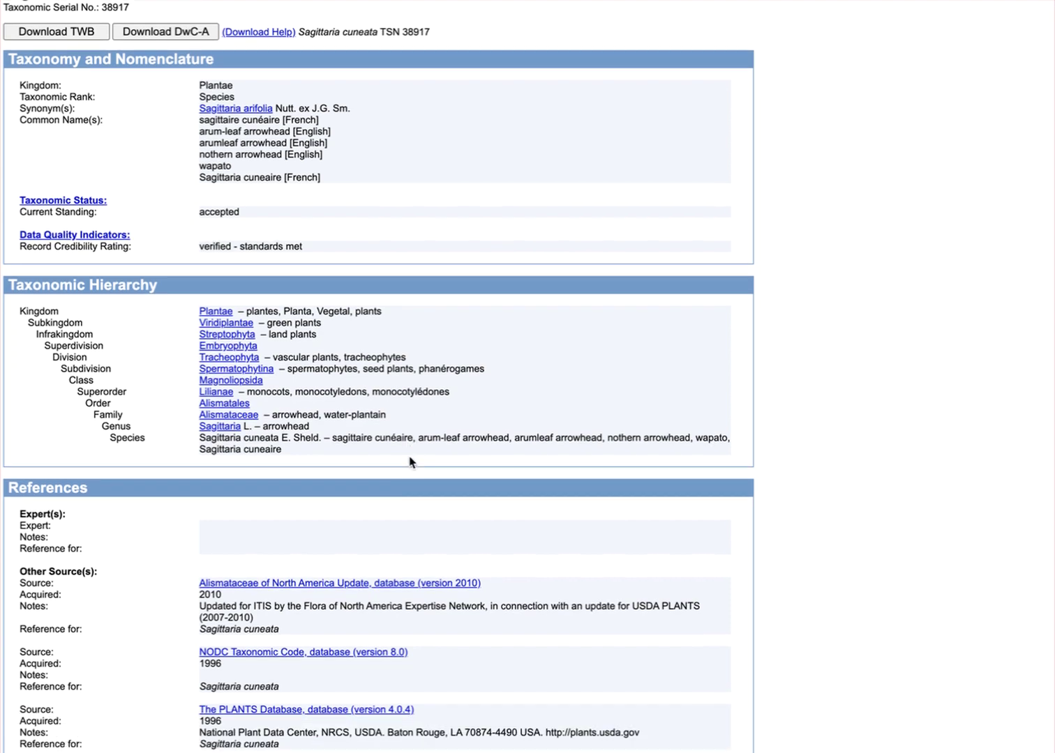
pyautogui.scroll(3, 525, 408)
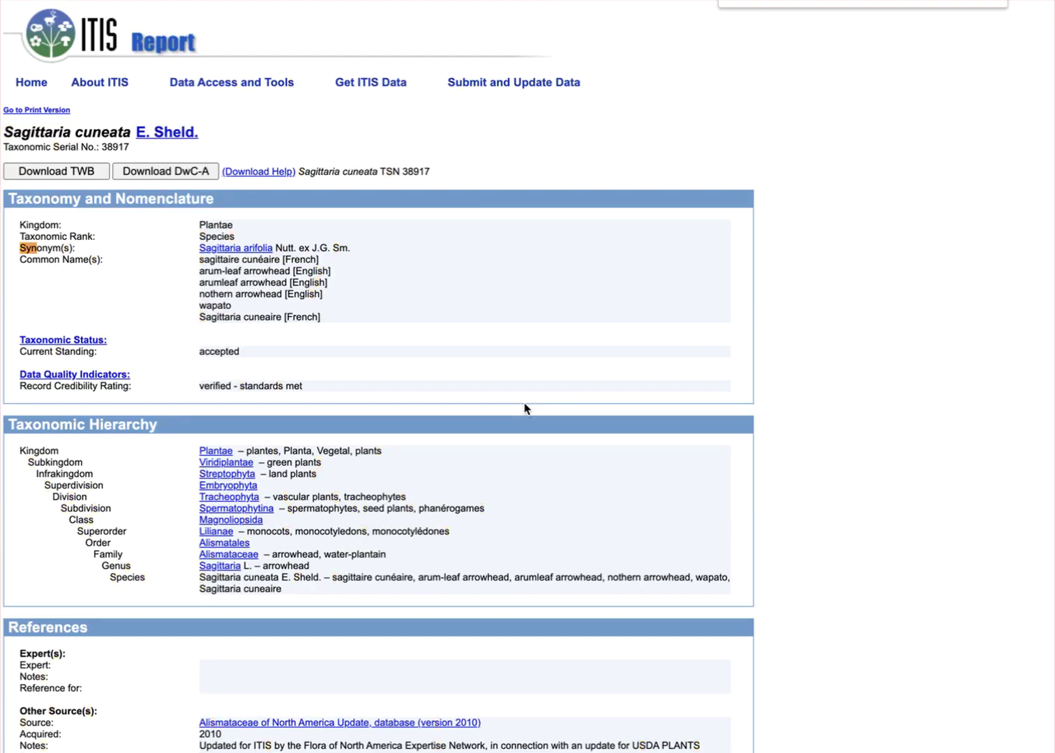
# - Close the find bar after locating 'Synonym' on the Sagittaria cuneata report
pyautogui.press('Escape')
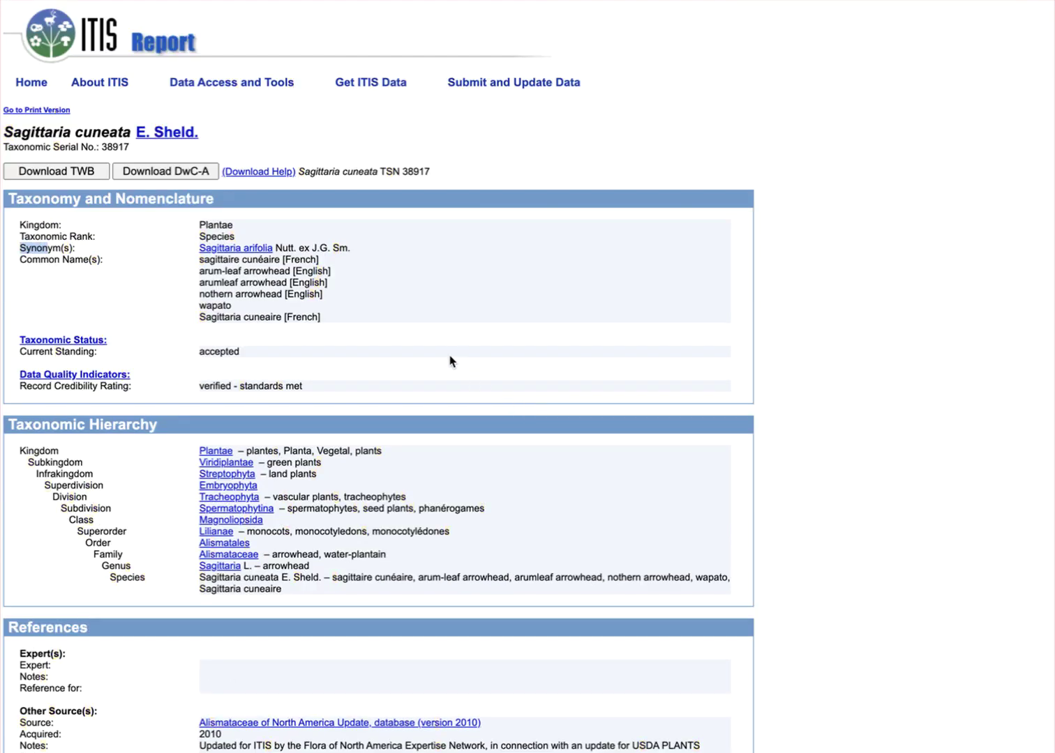